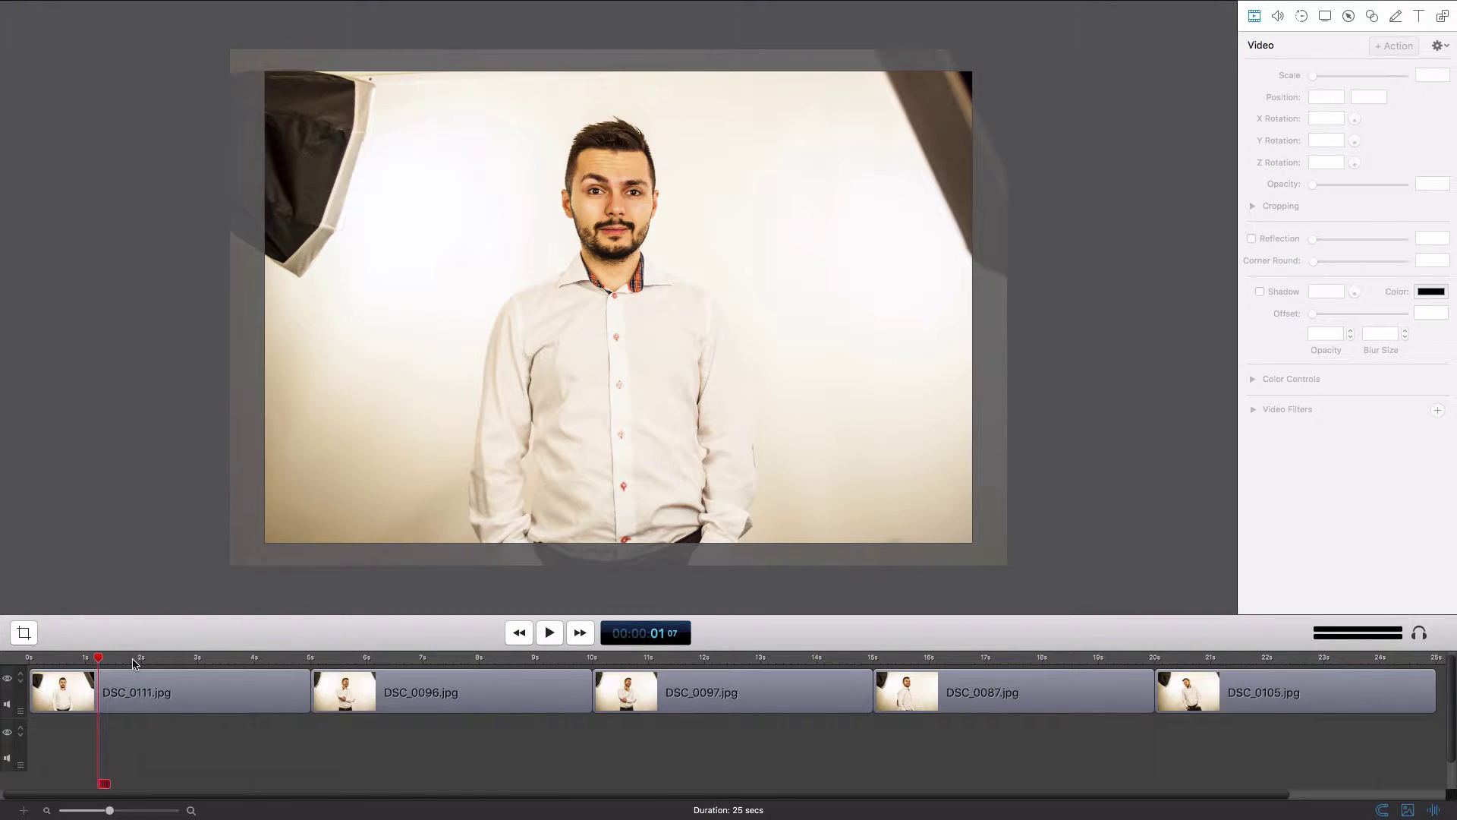
Shorten all five photo clips together and delete the gaps between them
{"action": "left_click_drag", "start_coordinate": [134, 658], "coordinate": [408, 658]}
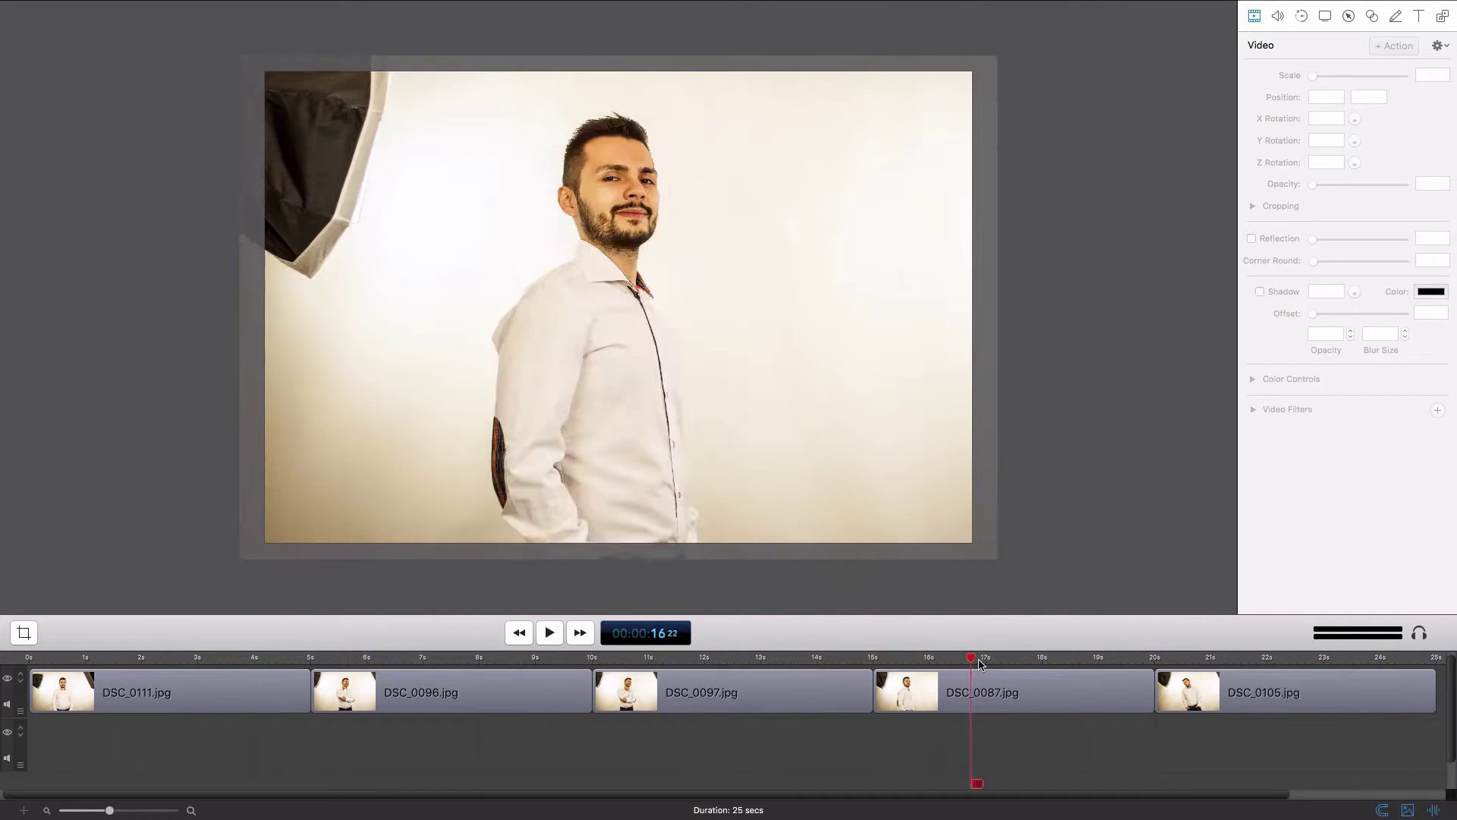
{"action": "left_click_drag", "start_coordinate": [1252, 734], "coordinate": [115, 735]}
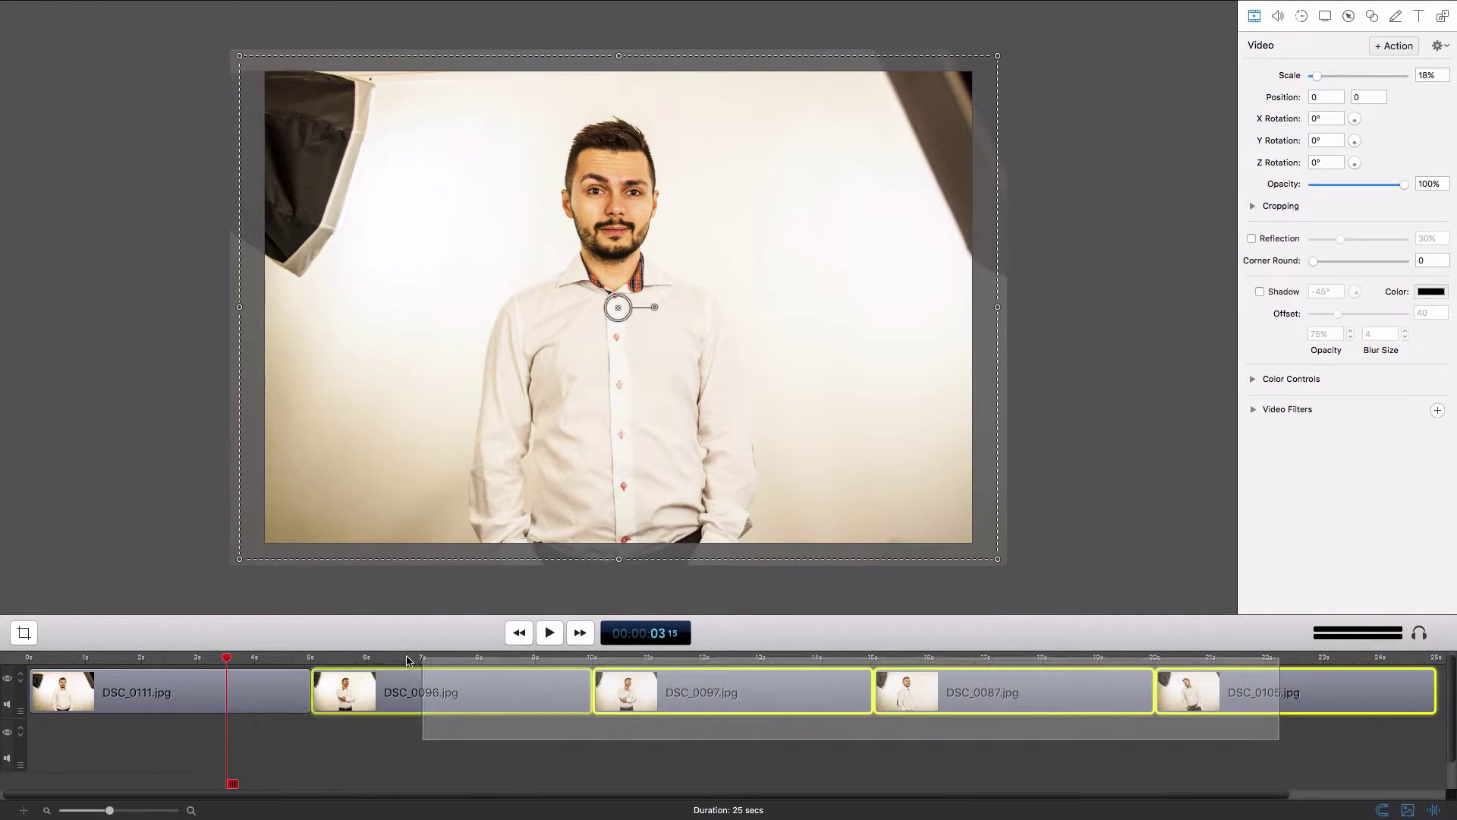
{"action": "left_click_drag", "start_coordinate": [1436, 691], "coordinate": [1142, 688]}
{"action": "left_click", "coordinate": [260, 699]}
{"action": "key", "text": "BackSpace"}
{"action": "key", "text": "BackSpace"}
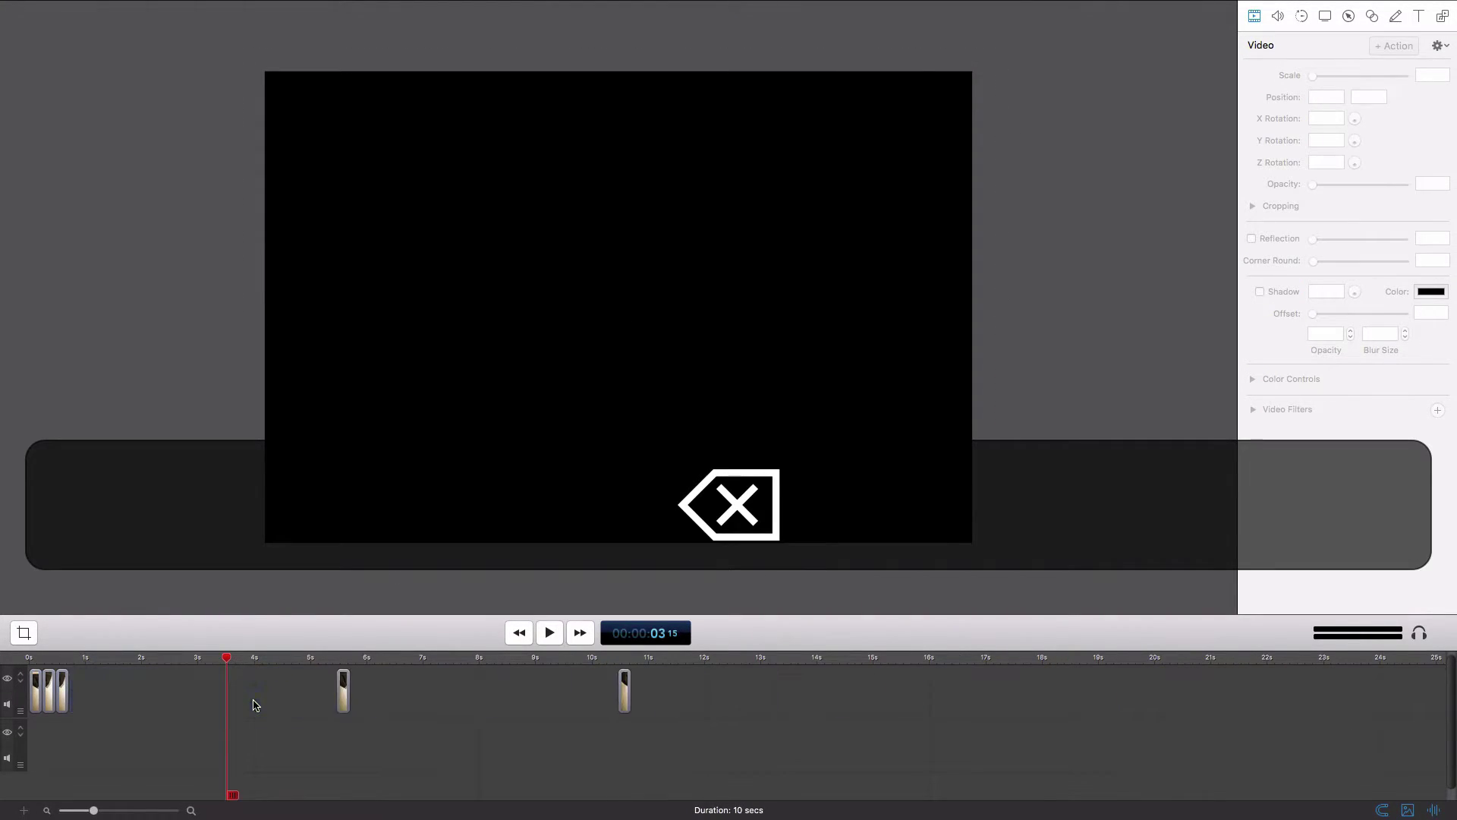
{"action": "key", "text": "BackSpace"}
{"action": "key", "text": "BackSpace"}
Play the one-second sequence from the start
{"action": "left_click", "coordinate": [30, 658]}
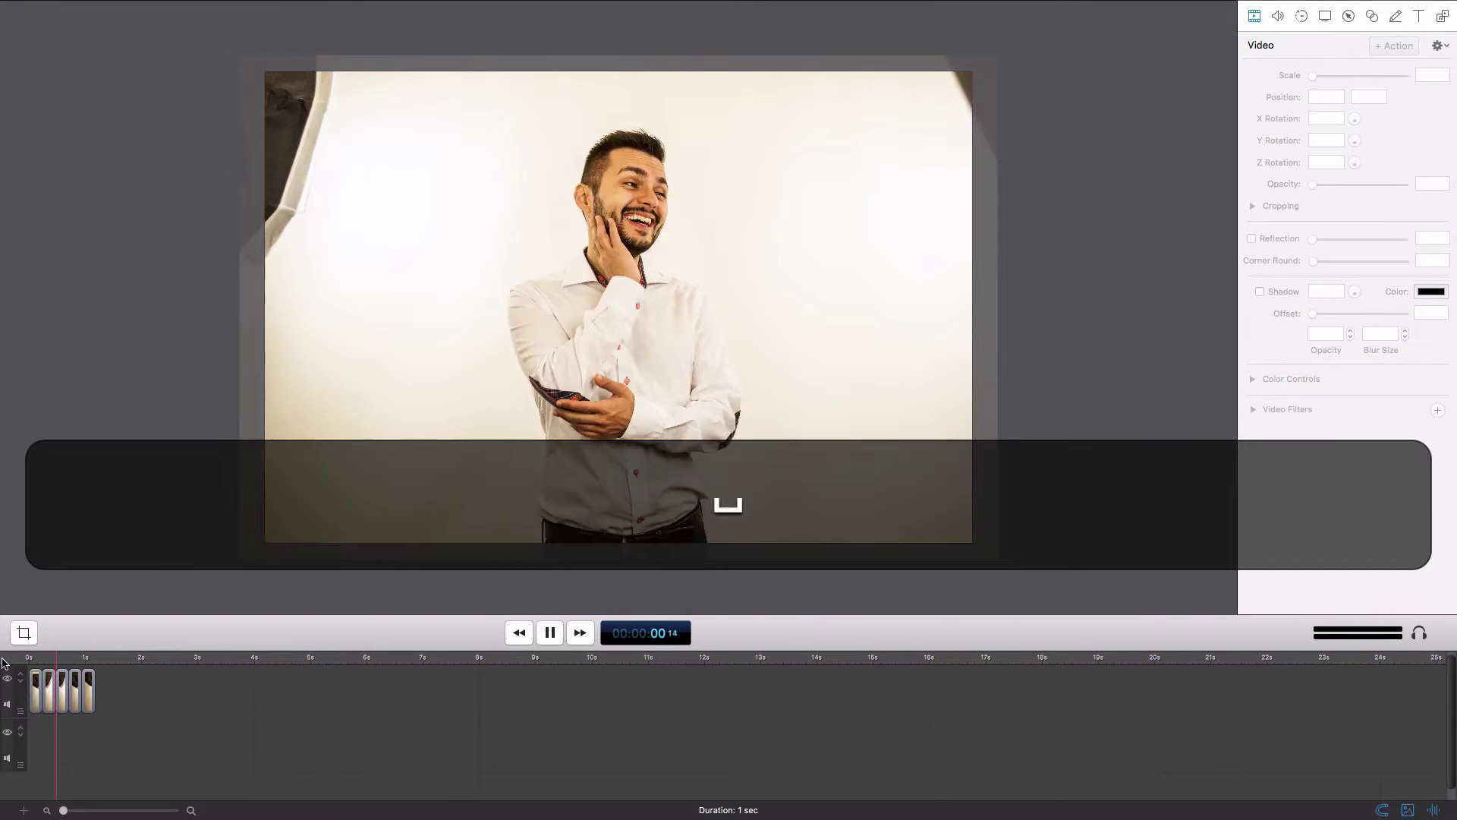
{"action": "left_click", "coordinate": [25, 658]}
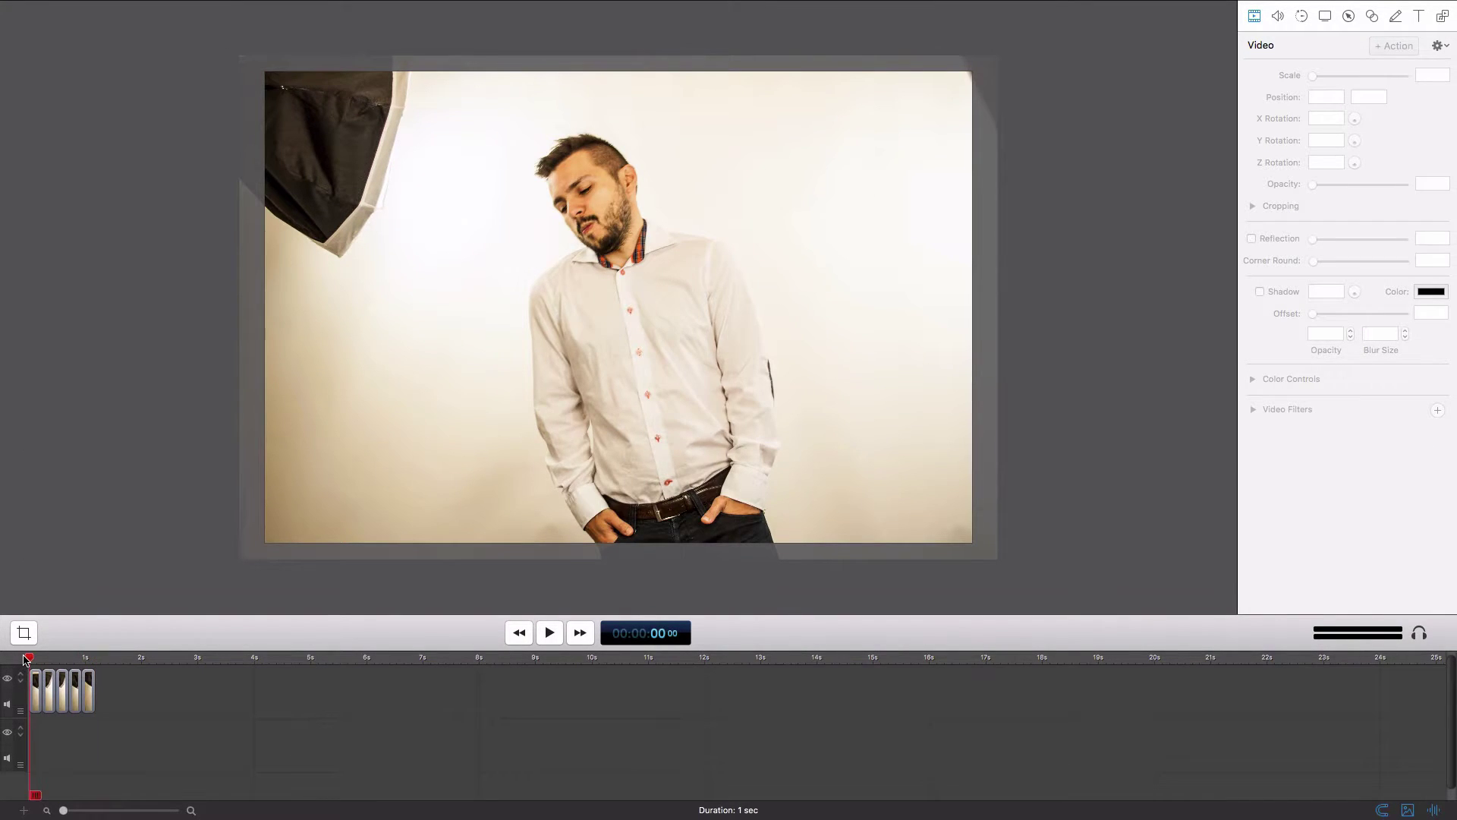
{"action": "key", "text": "space"}
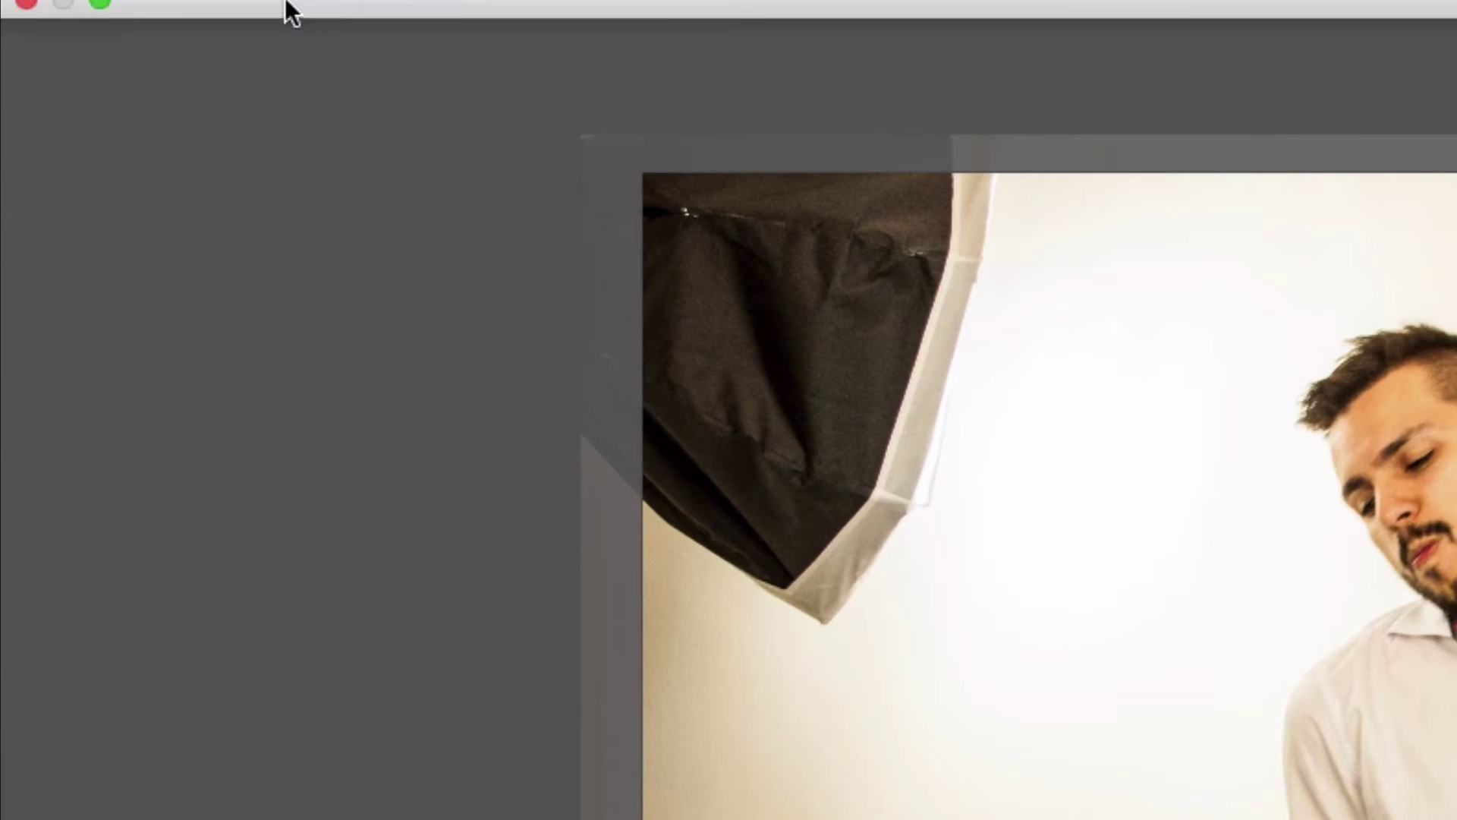
Export with the Animated GIF preset, overwriting the existing GIF file
{"action": "left_click", "coordinate": [302, 21]}
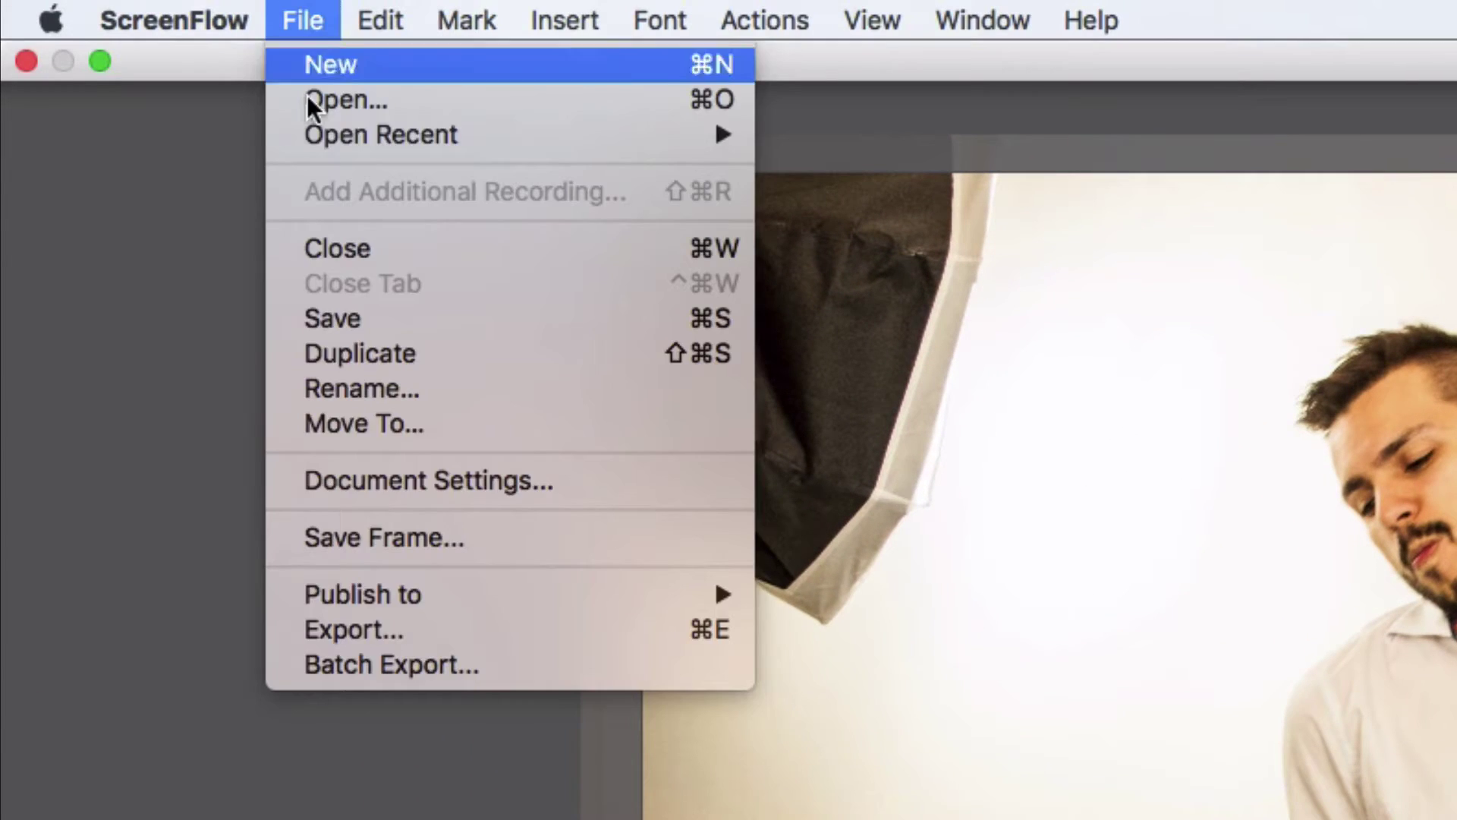
{"action": "left_click", "coordinate": [346, 624]}
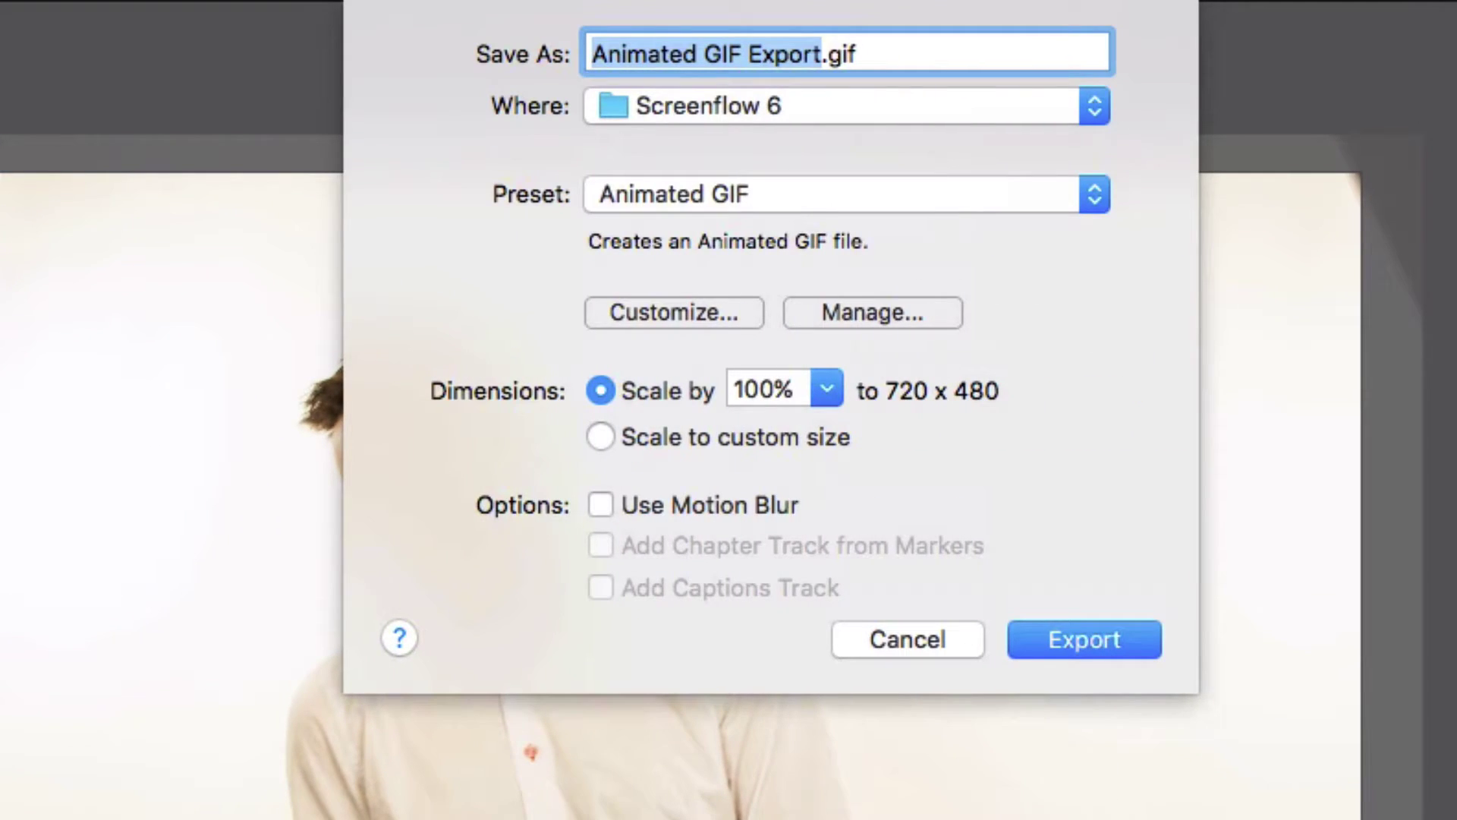
{"action": "left_click", "coordinate": [1122, 635]}
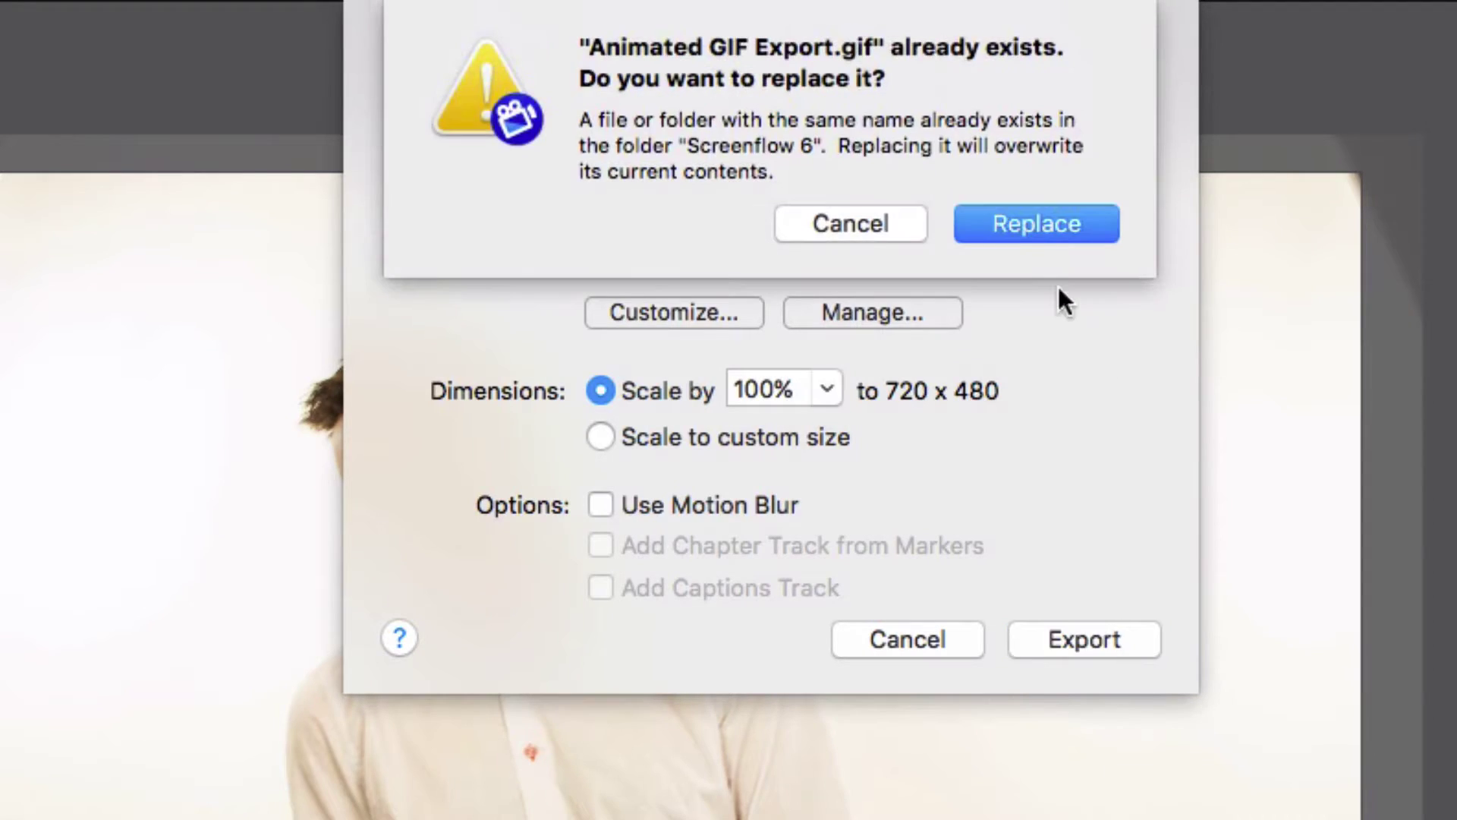
{"action": "left_click", "coordinate": [1037, 223]}
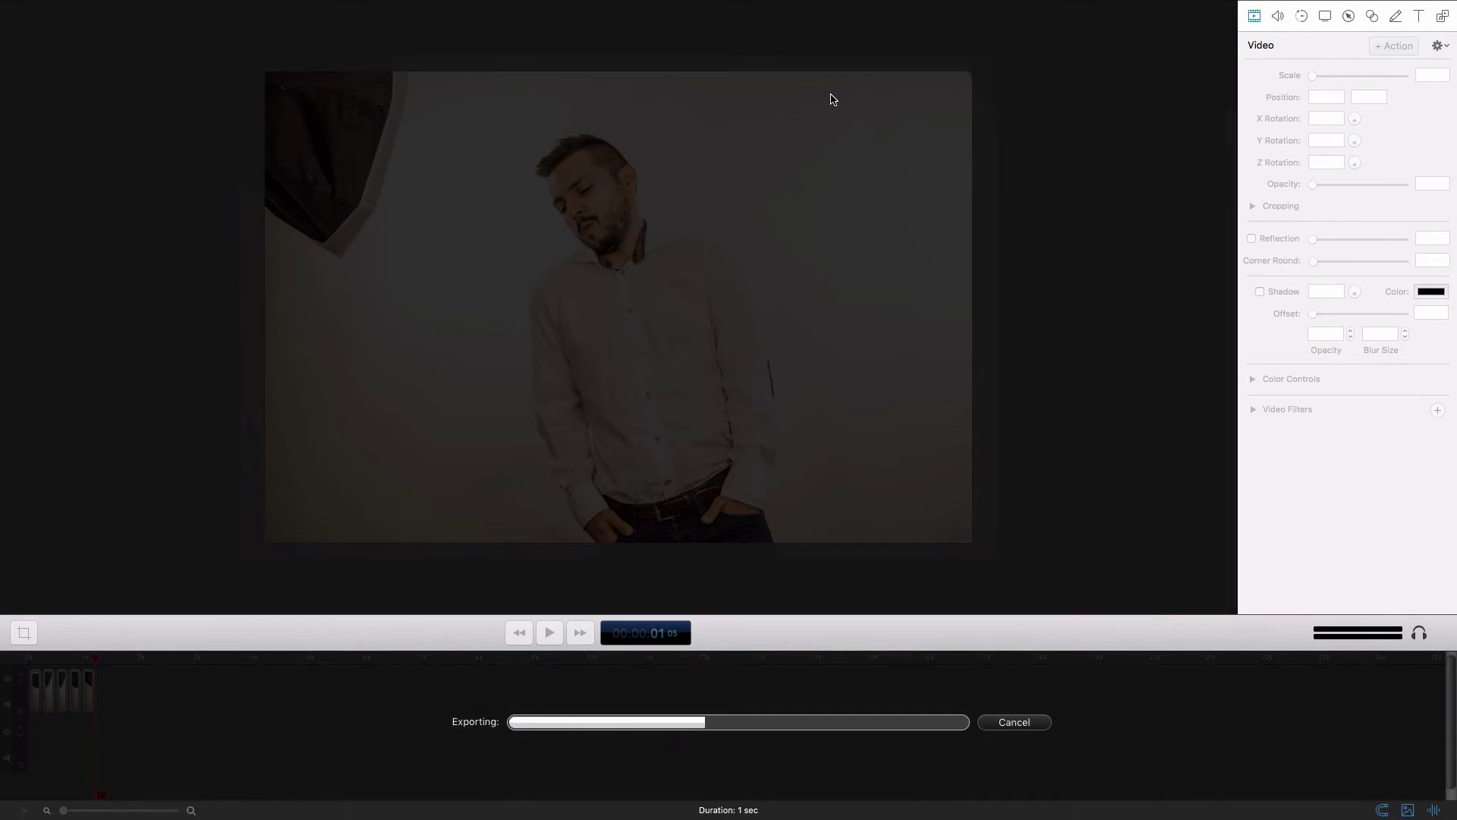